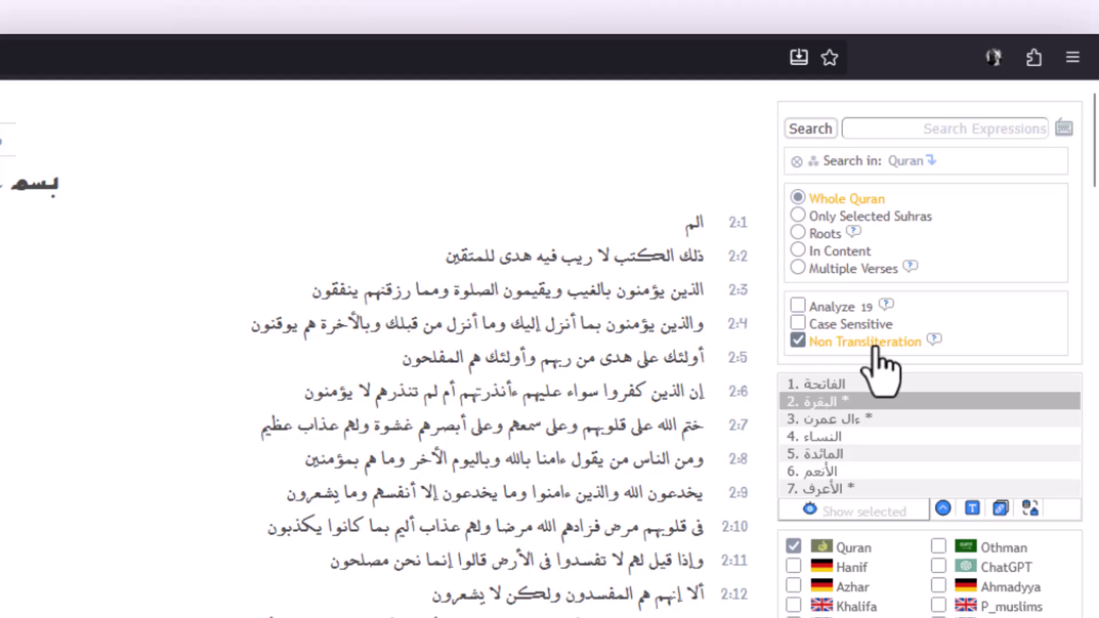
# Open the Non Transliteration help and examine the listed forms of Alif including Hamza
pyautogui.click(934, 342)
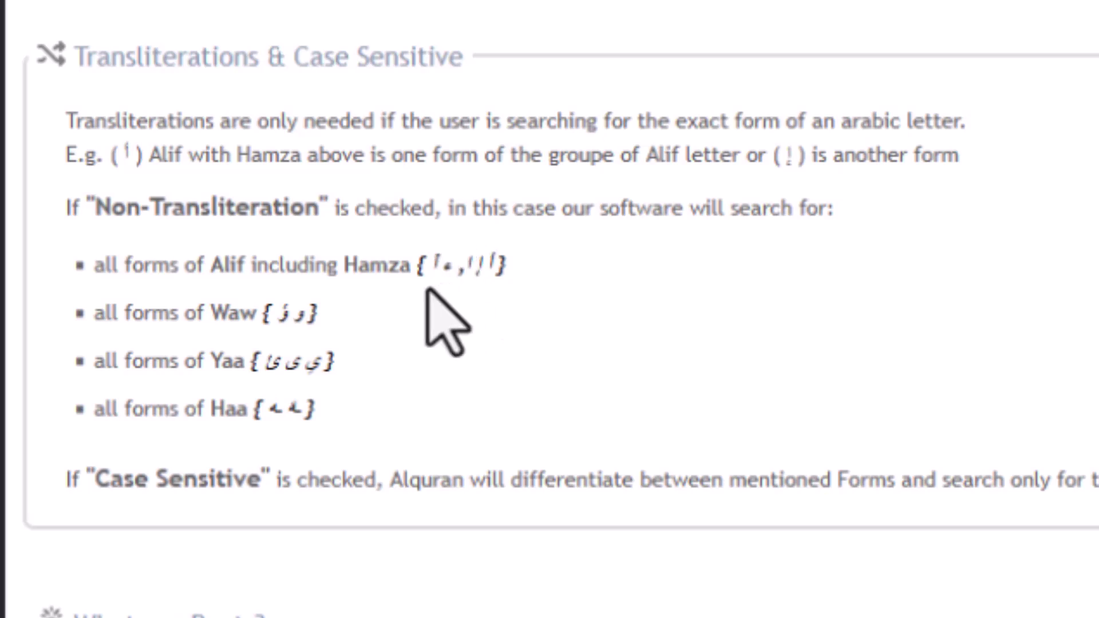
pyautogui.doubleClick(449, 266)
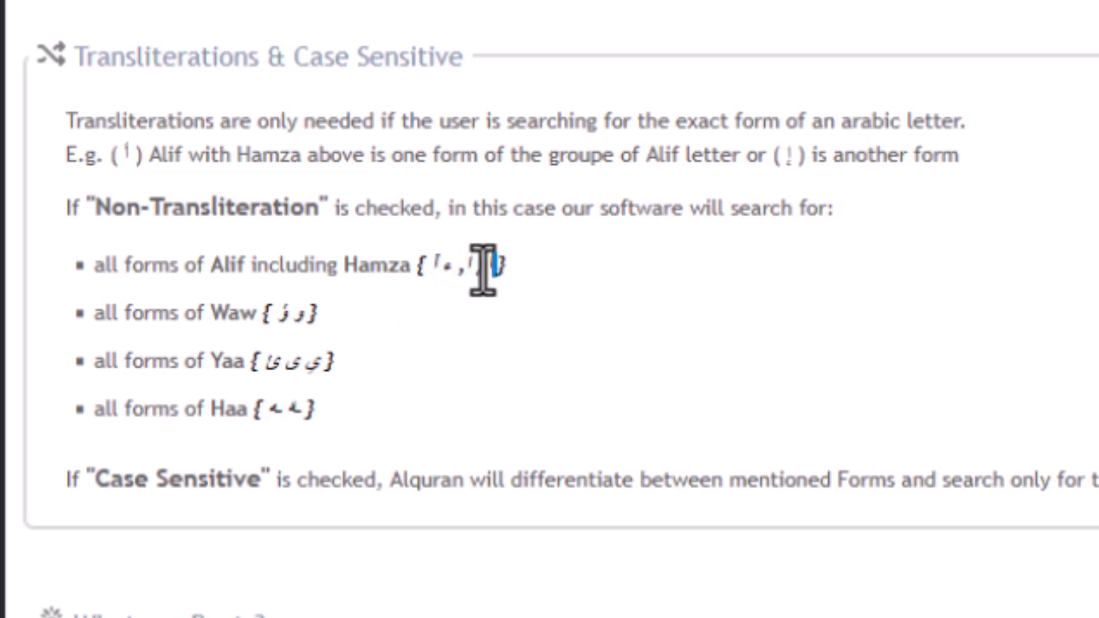
pyautogui.click(541, 264)
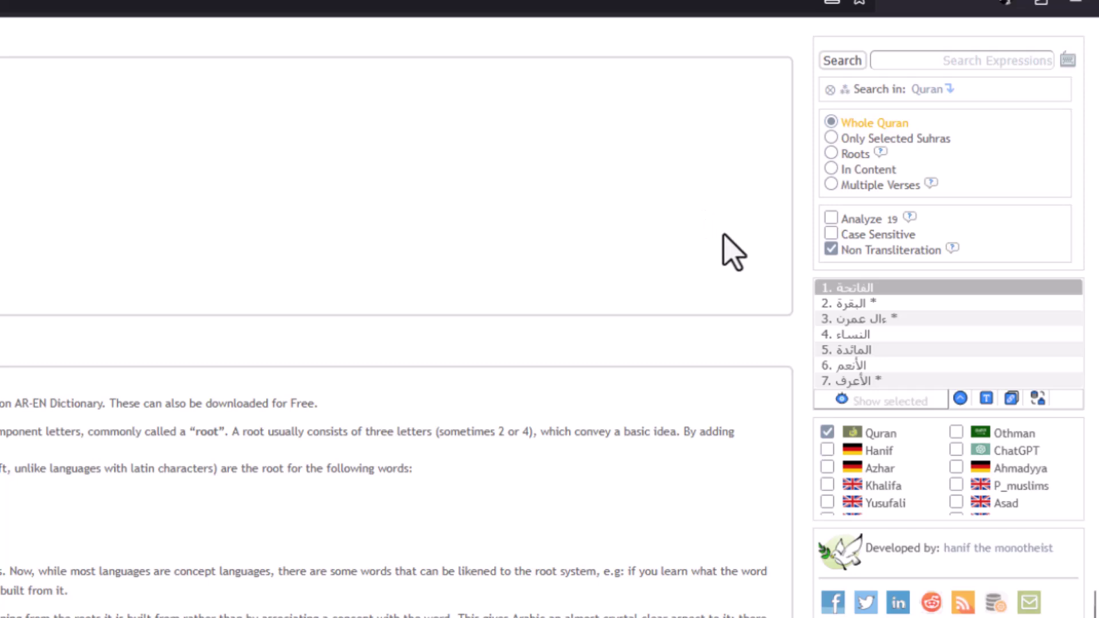
# Select surah 2 (البقرة), limit the search to Only Selected Suhras, and search for ان
pyautogui.press('Down')
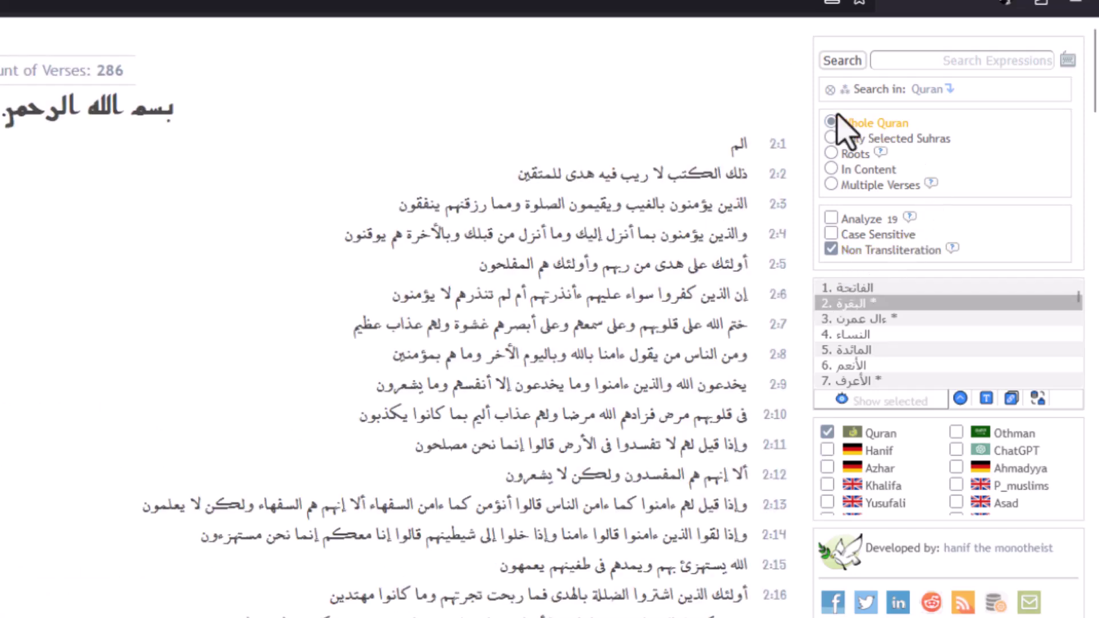
pyautogui.click(847, 138)
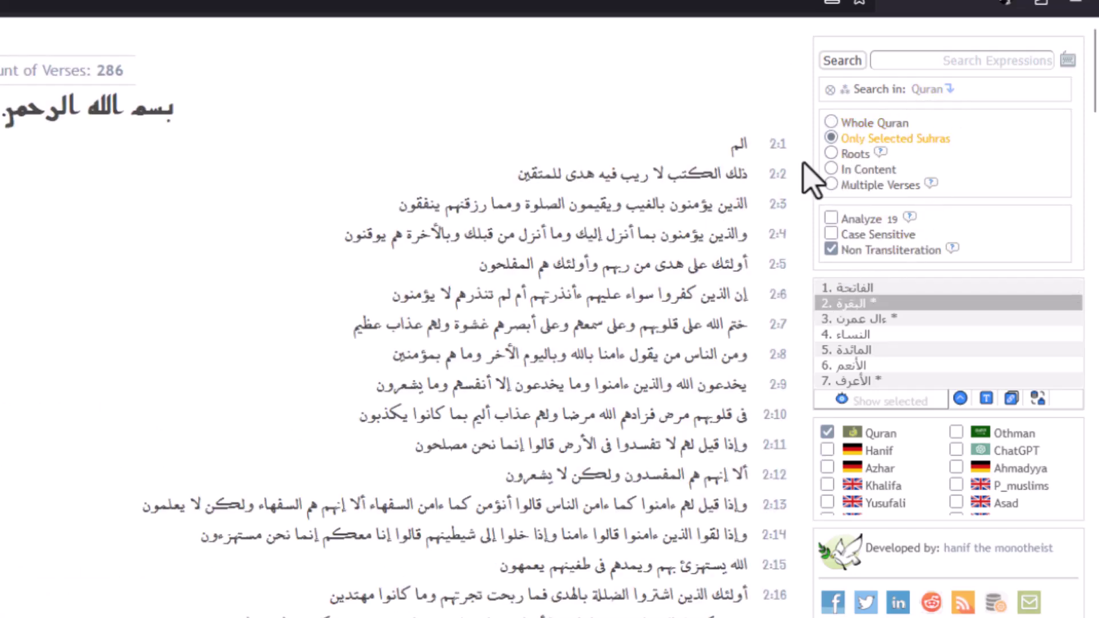
pyautogui.click(935, 59)
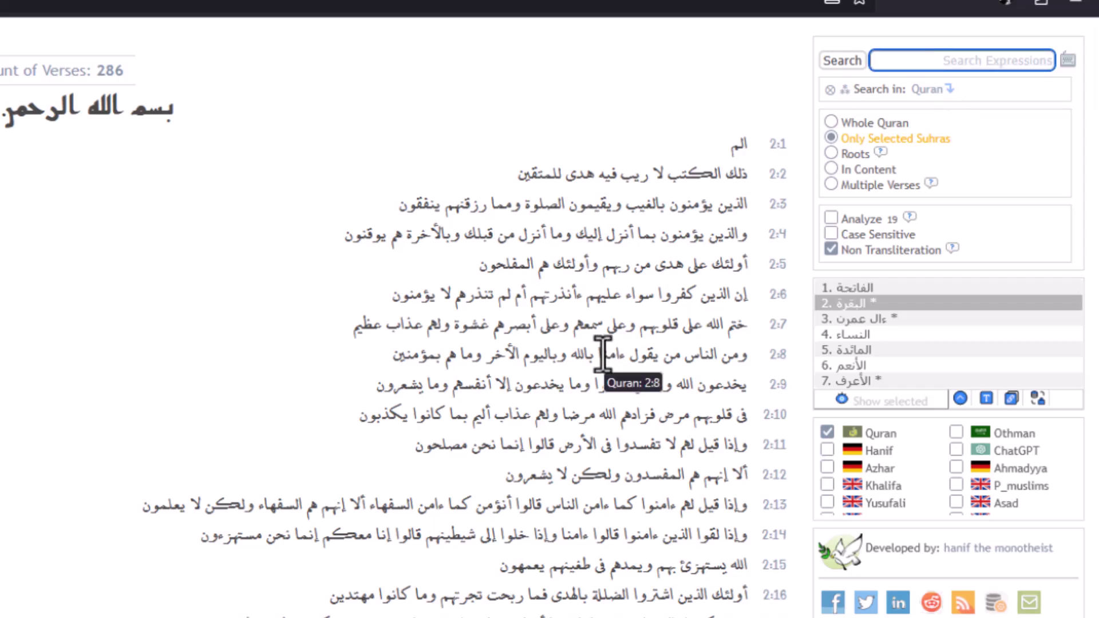
pyautogui.write('ان')
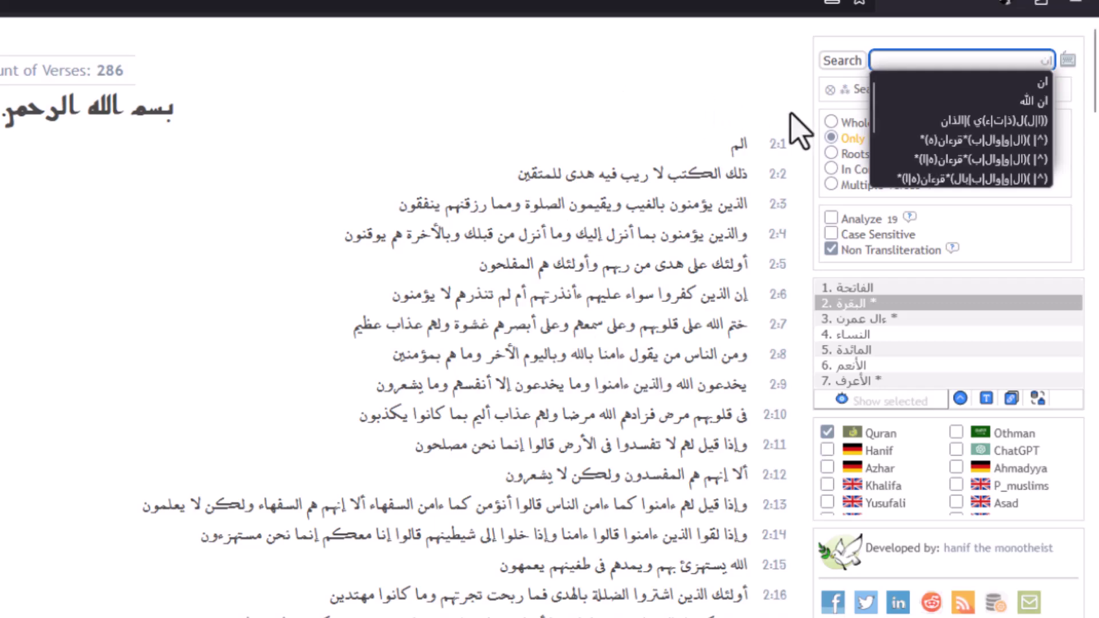
pyautogui.click(751, 110)
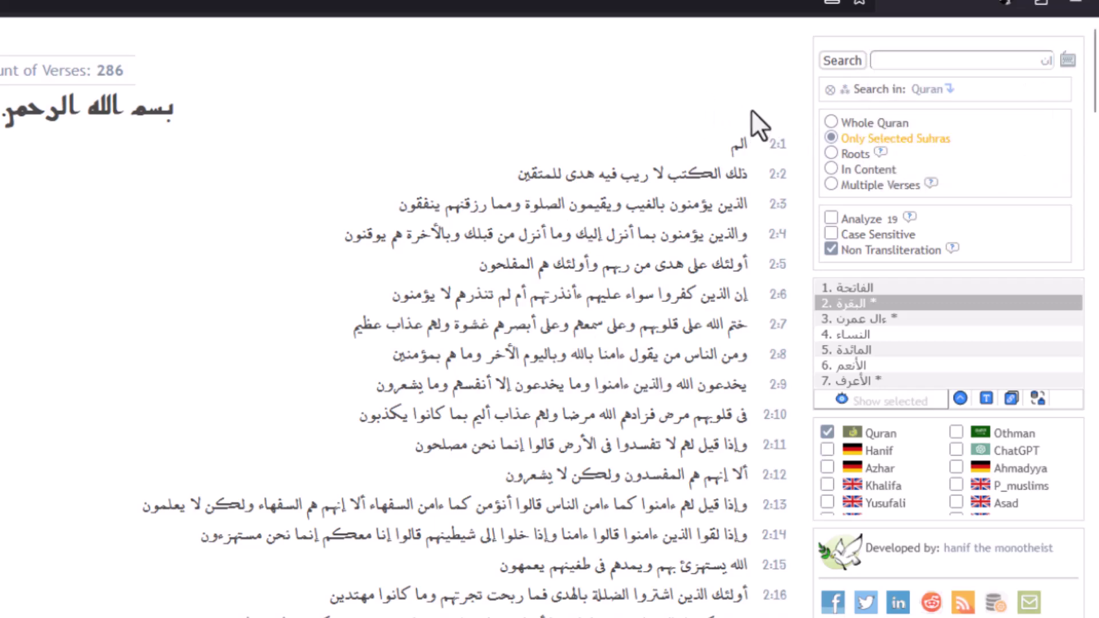
pyautogui.click(842, 63)
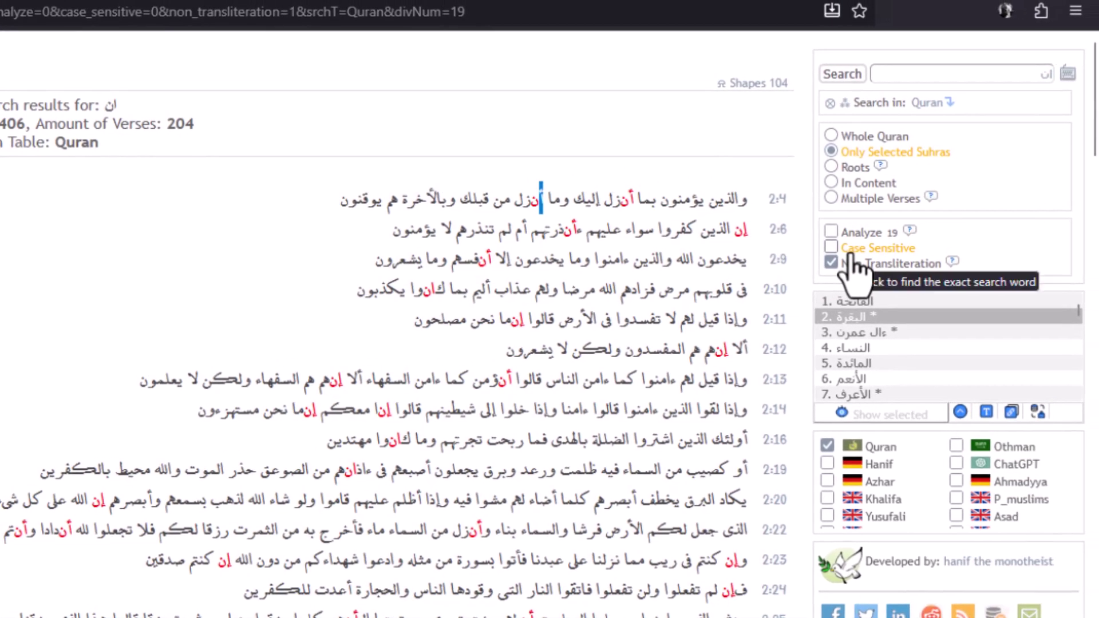
# Repeat the search for ان with Case Sensitive enabled, and again with Non Transliteration disabled
pyautogui.click(852, 254)
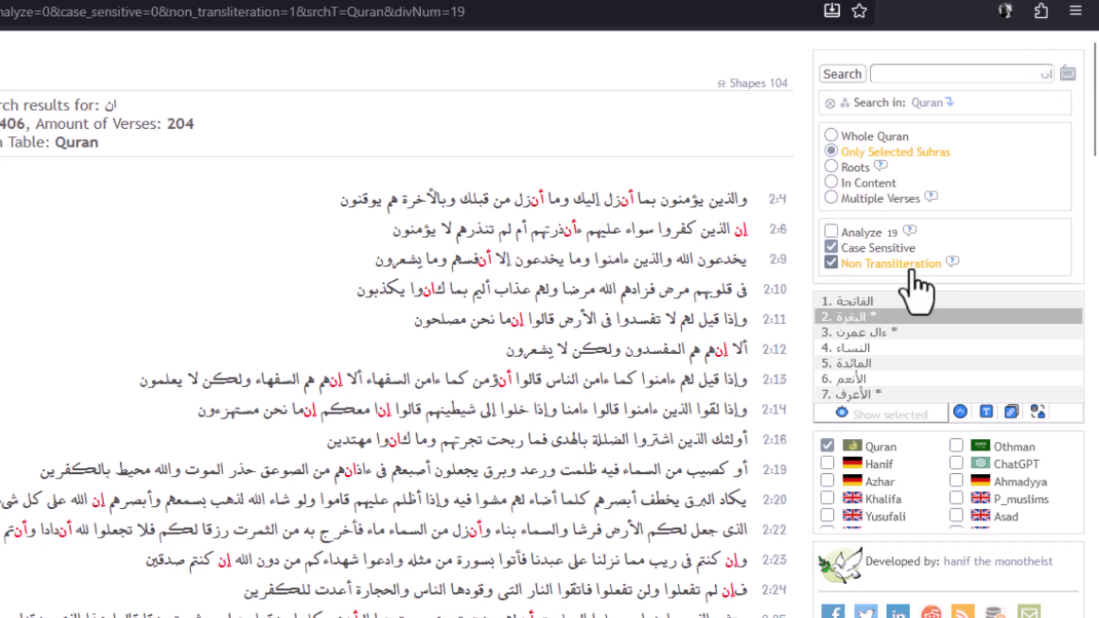
pyautogui.click(844, 77)
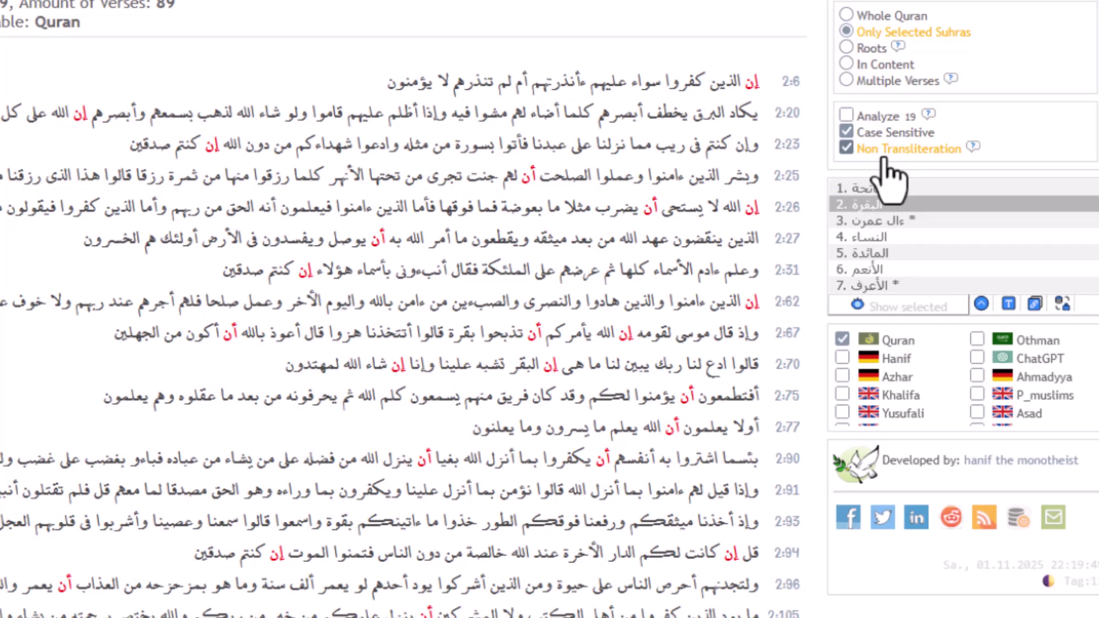
pyautogui.click(884, 155)
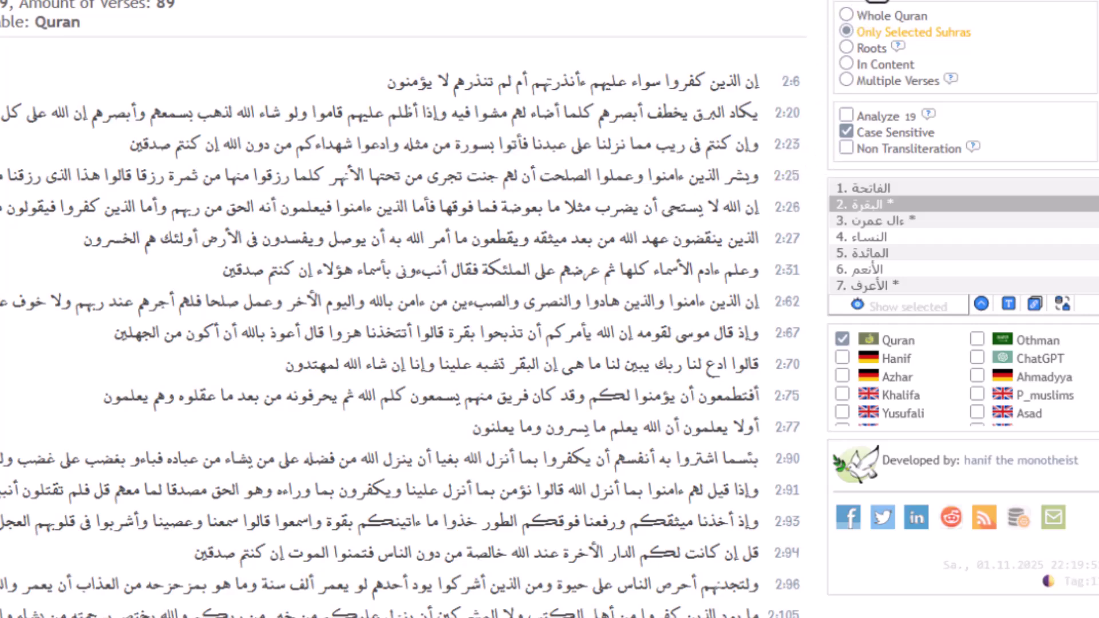
pyautogui.click(910, 33)
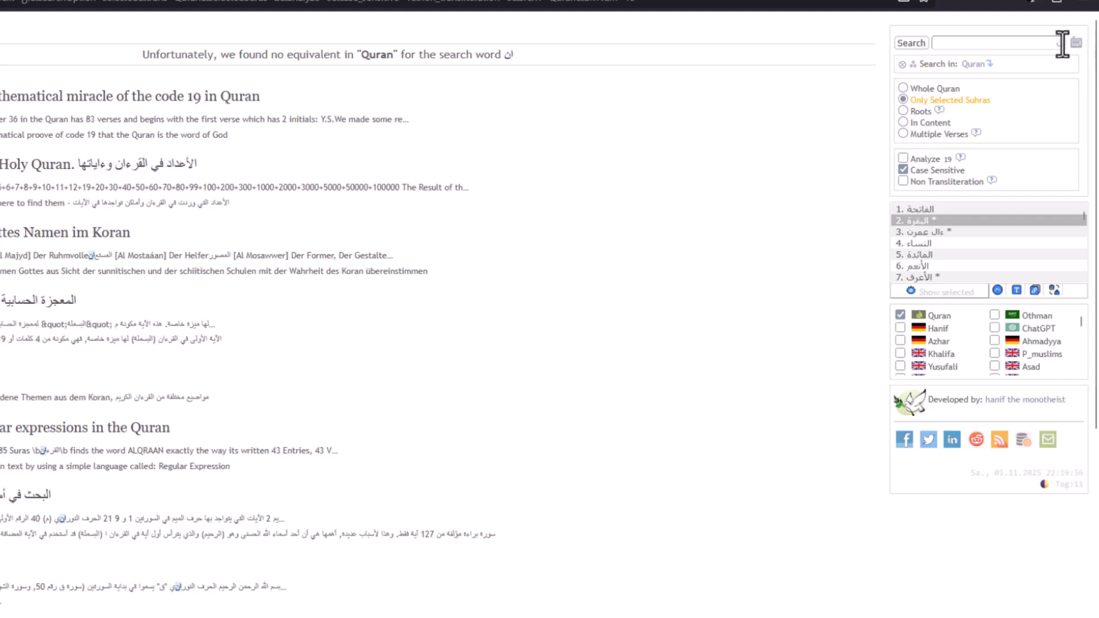
# Change the search term to إن and search the selected surah for that exact form
pyautogui.click(1063, 43)
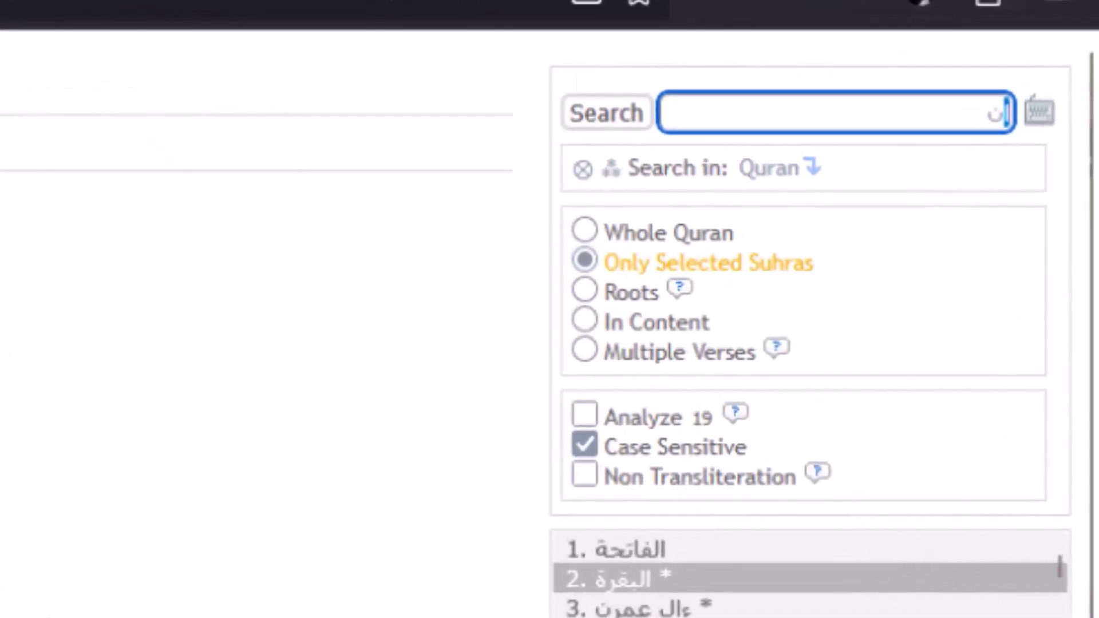
pyautogui.write('أن')
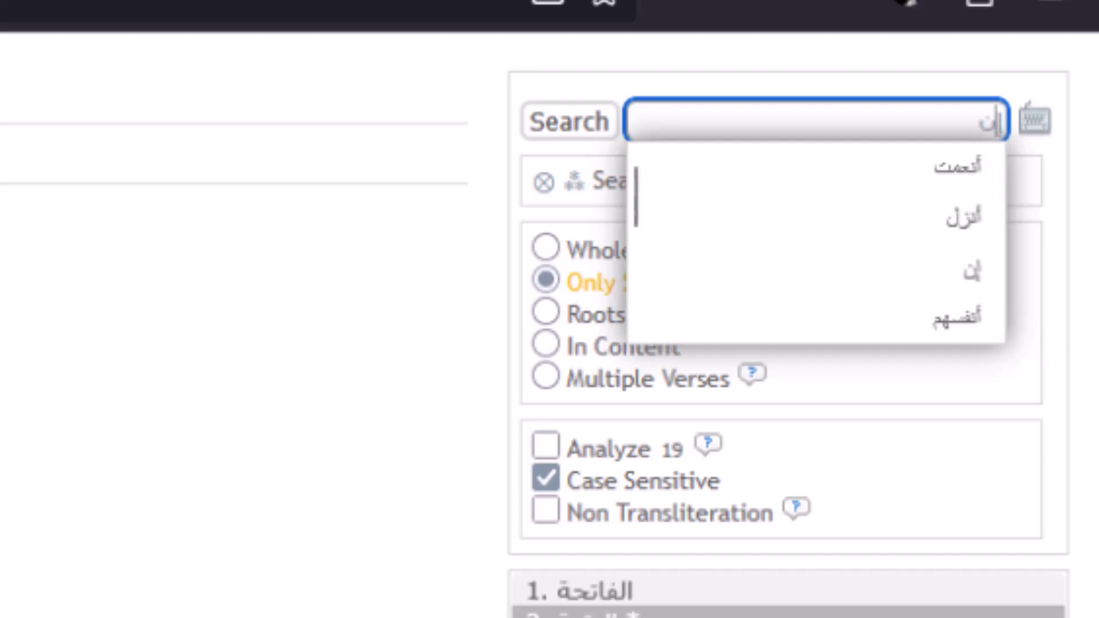
pyautogui.click(404, 281)
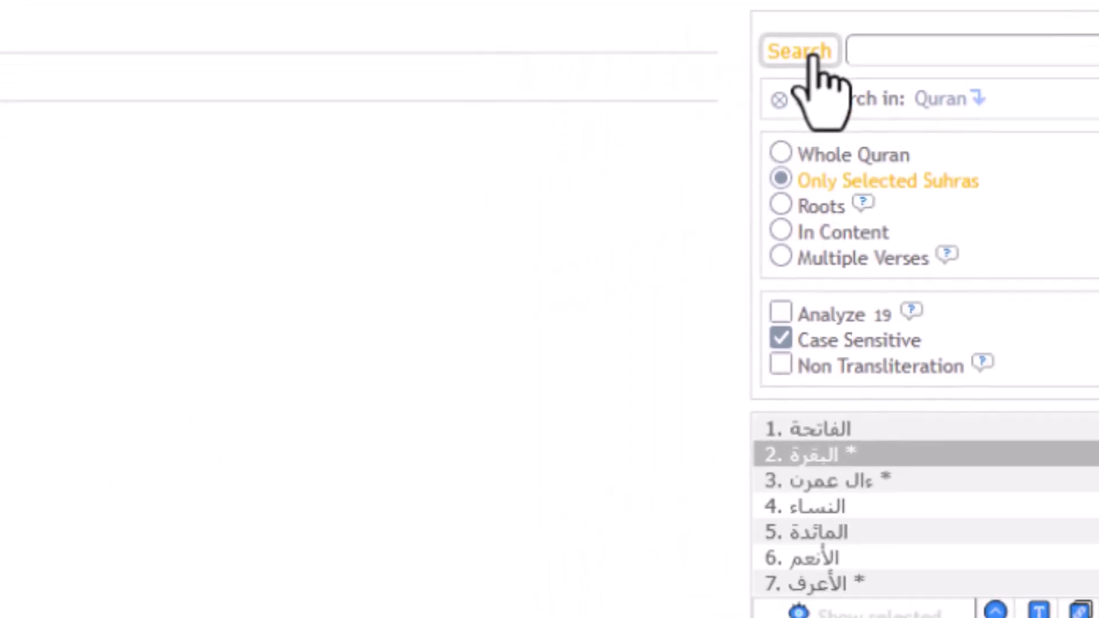
pyautogui.click(812, 56)
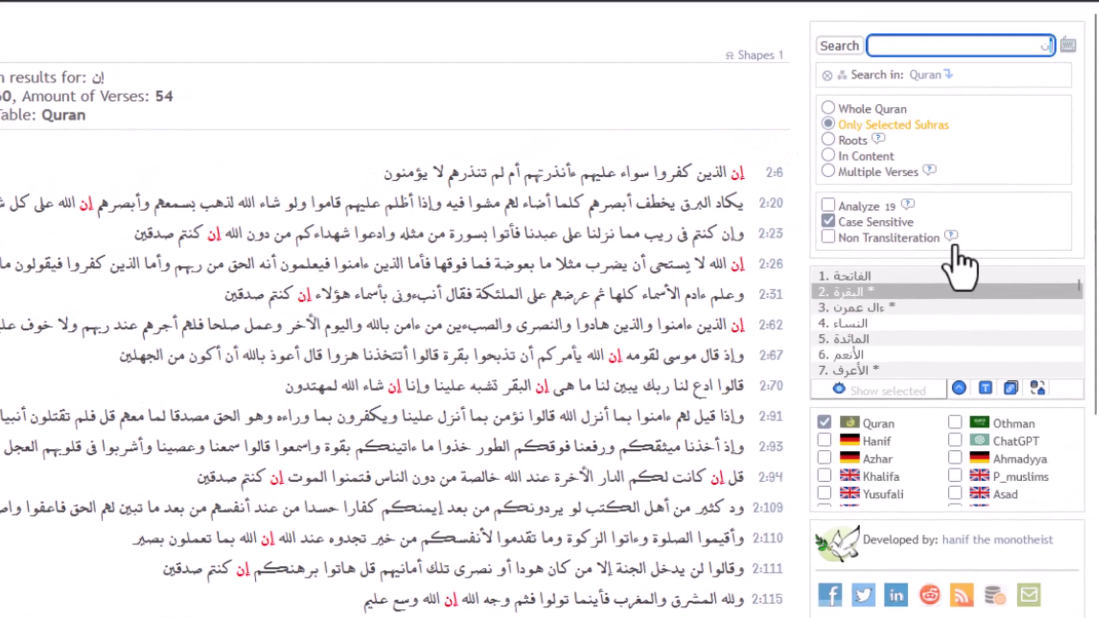
# Search the selected surah for the exact form أن and highlight its match in verse 2:106
pyautogui.write('أن')
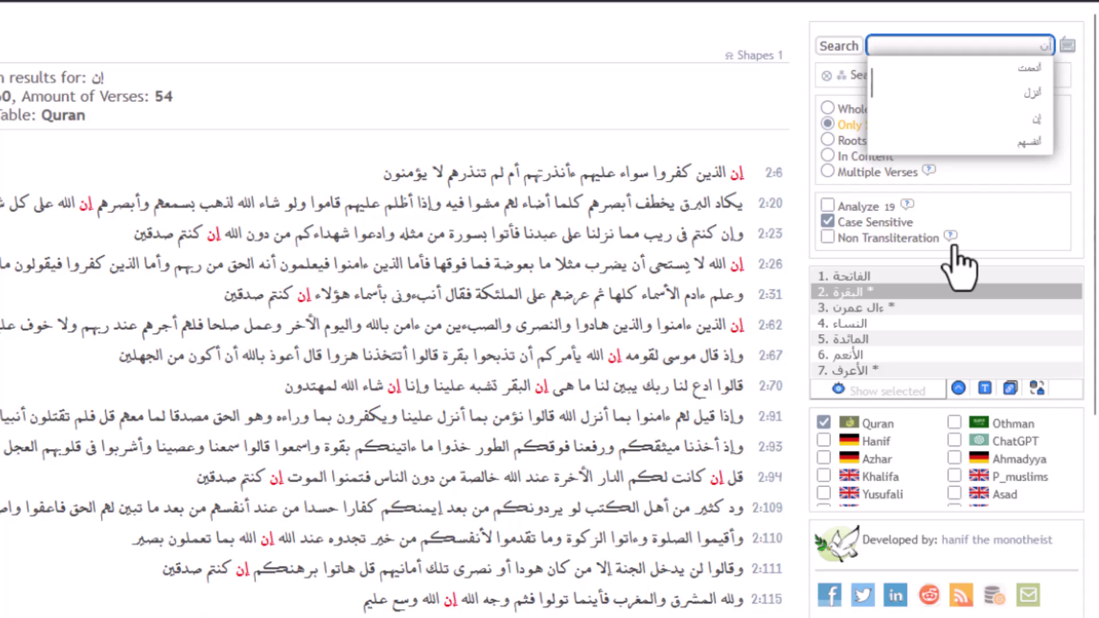
pyautogui.click(837, 46)
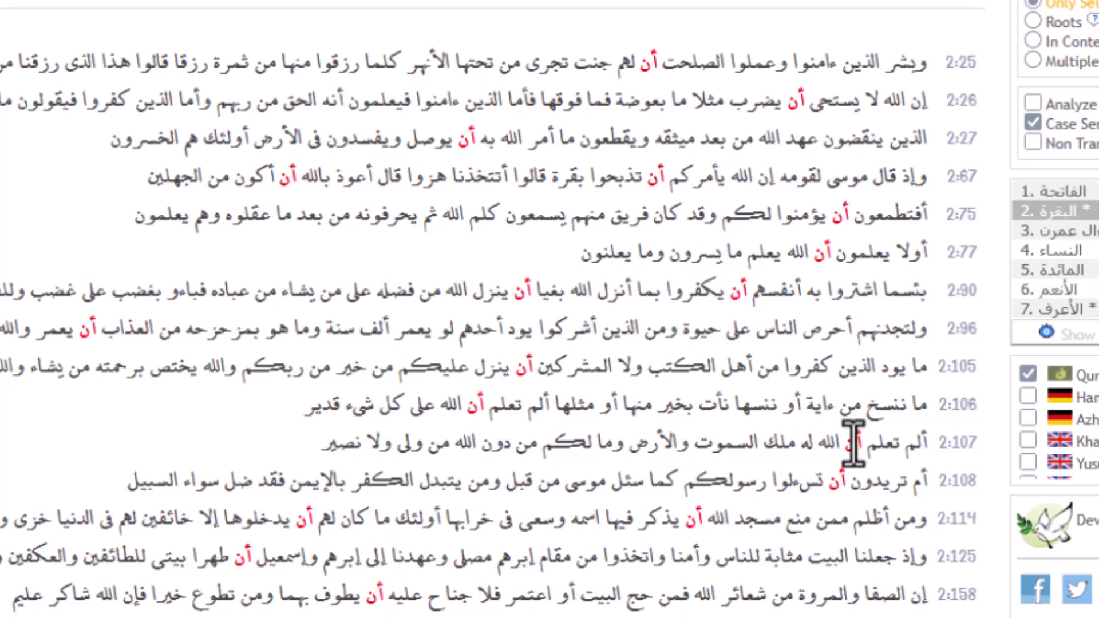
pyautogui.doubleClick(470, 406)
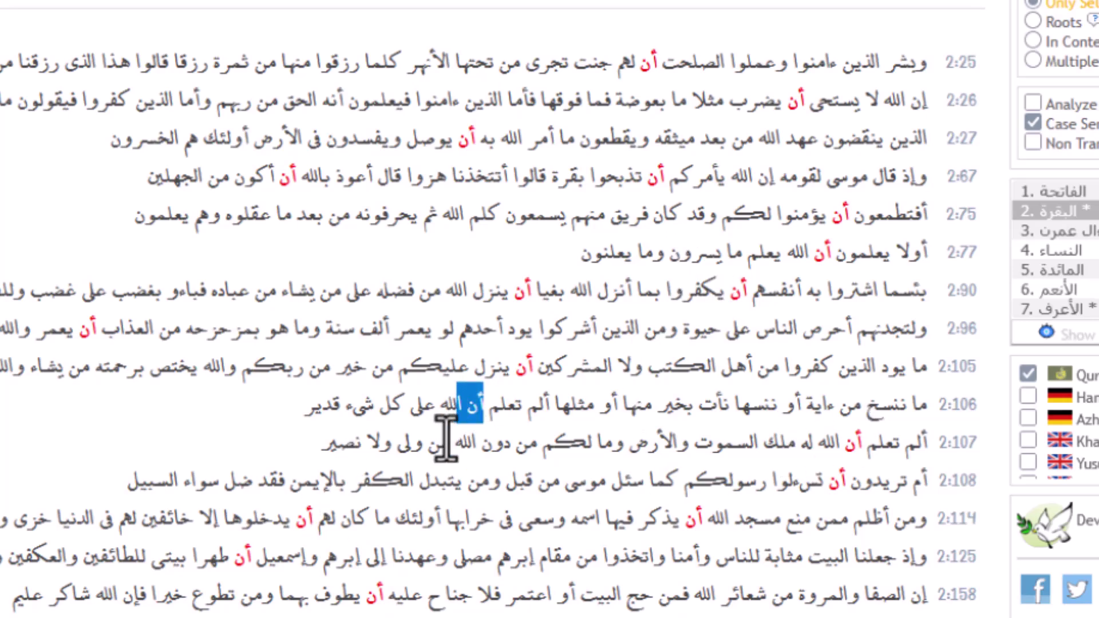
pyautogui.click(756, 322)
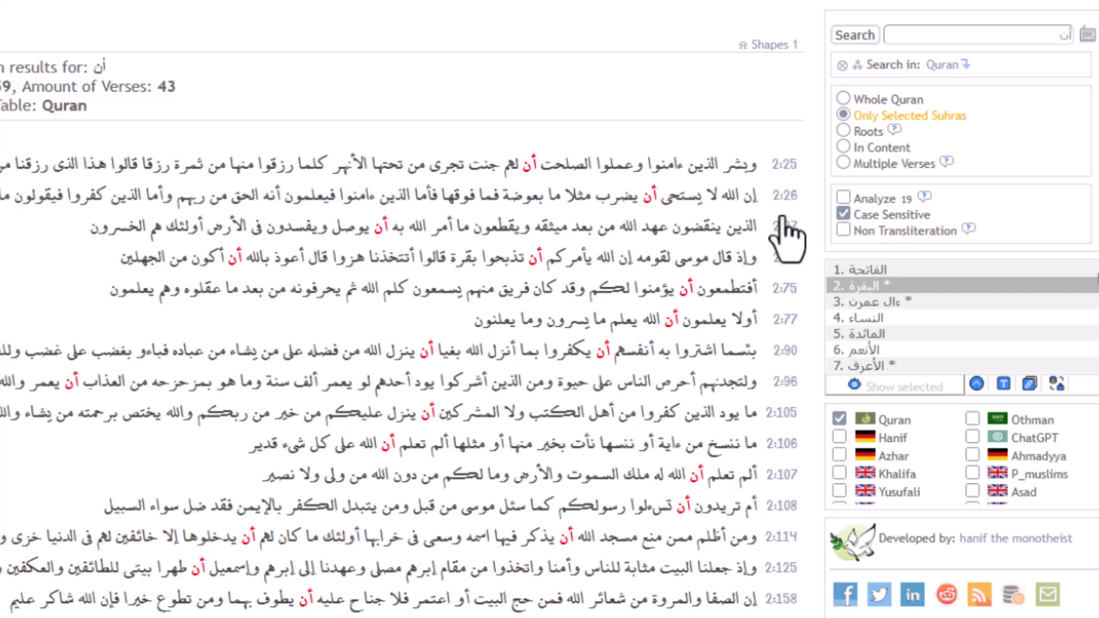
# Enable Non Transliteration, disable Case Sensitive, and search the Whole Quran for أن
pyautogui.click(899, 236)
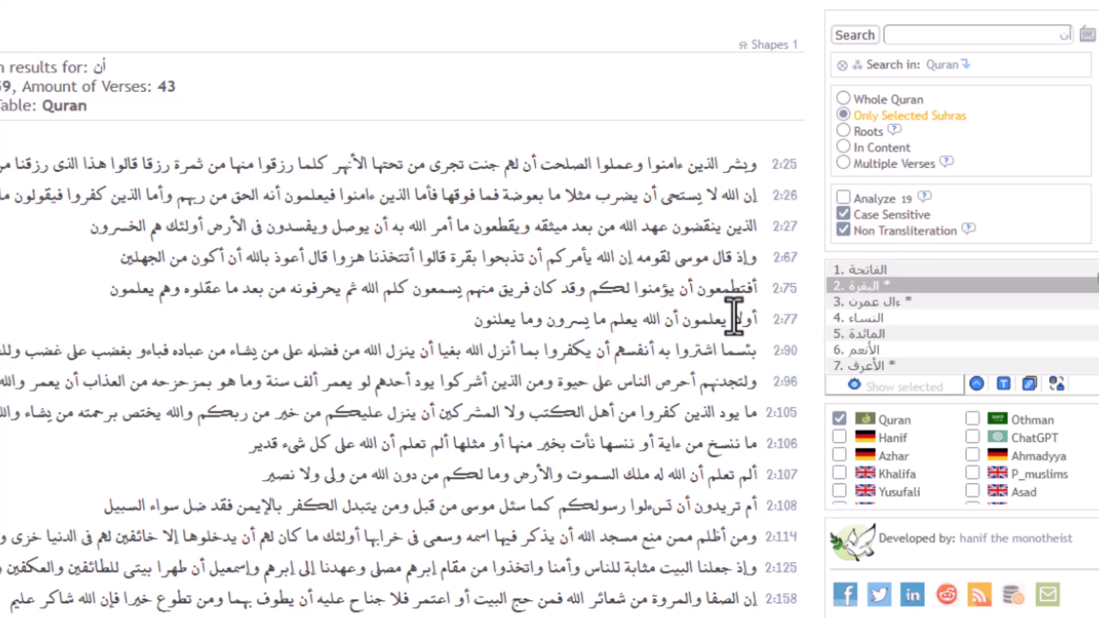
pyautogui.click(905, 238)
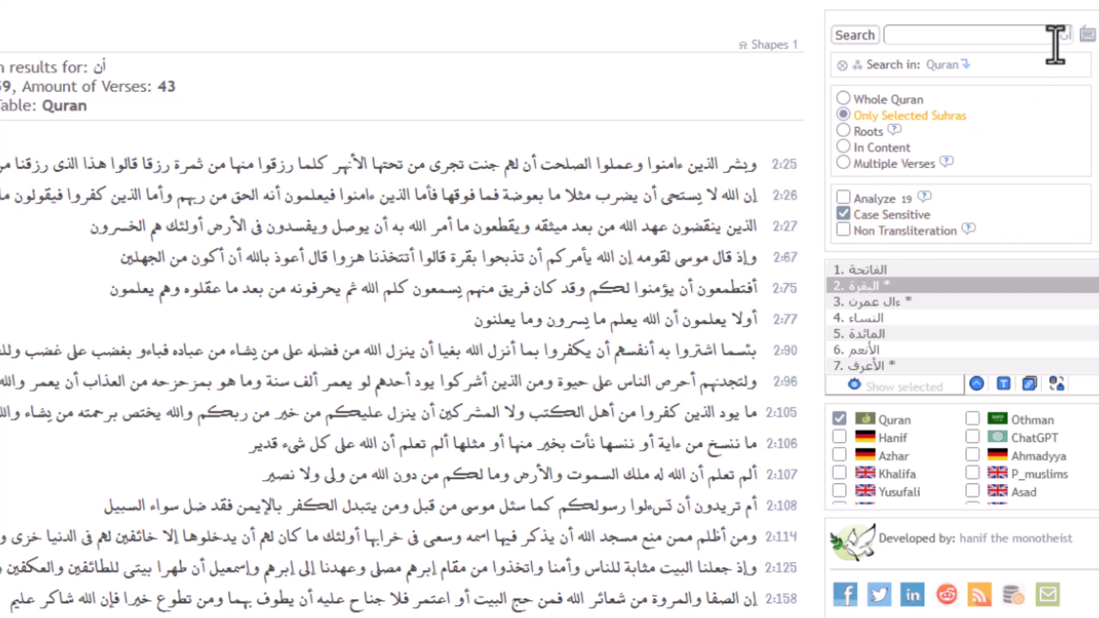
pyautogui.click(884, 232)
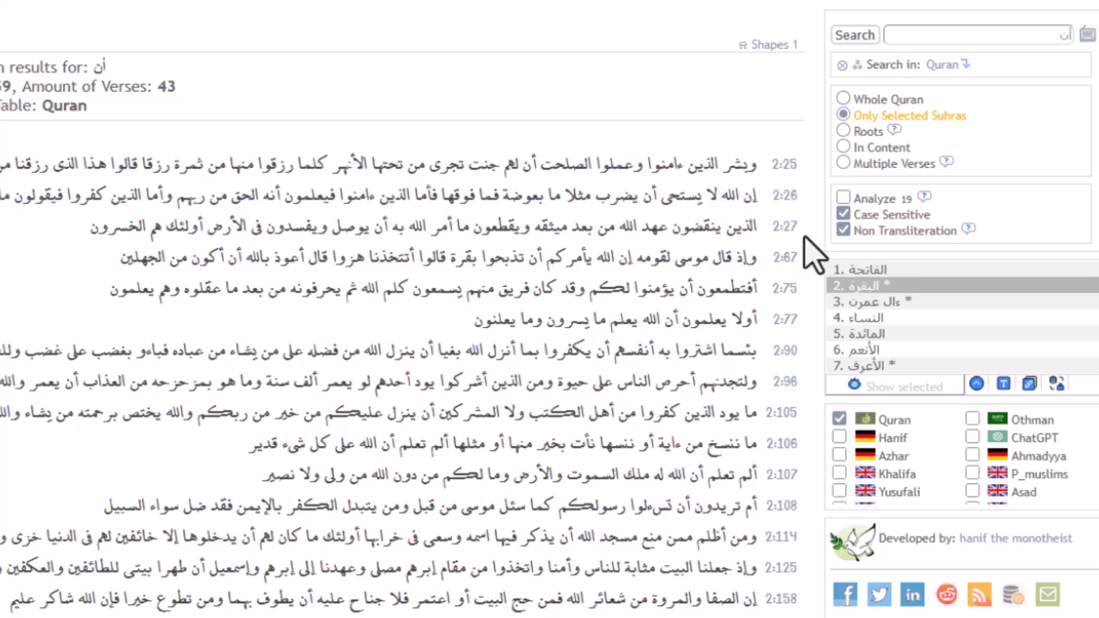
pyautogui.click(844, 215)
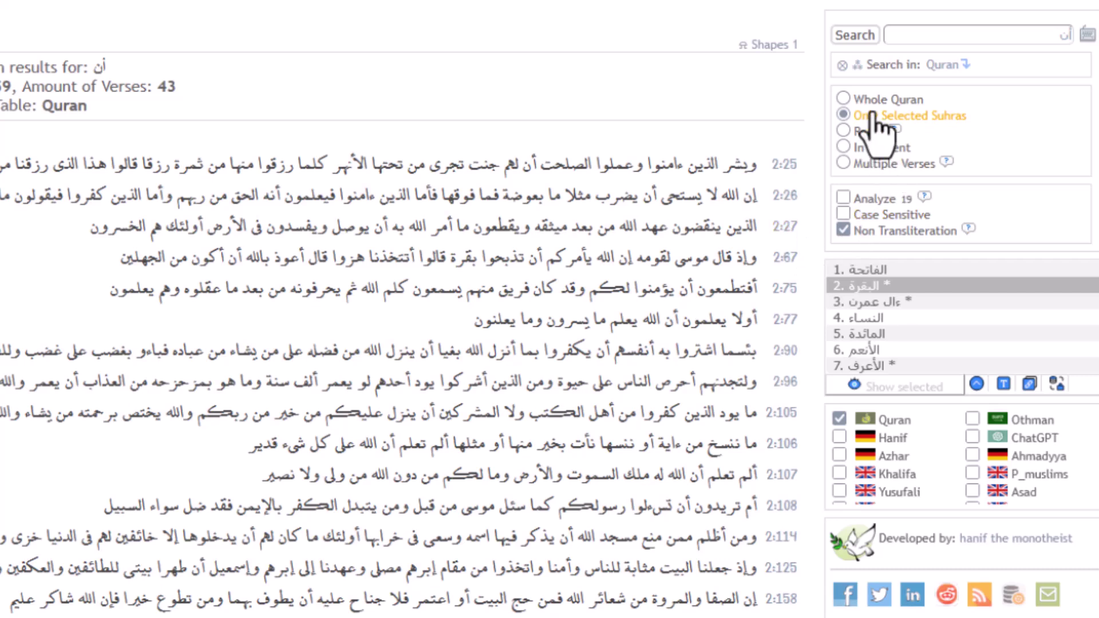
pyautogui.click(845, 100)
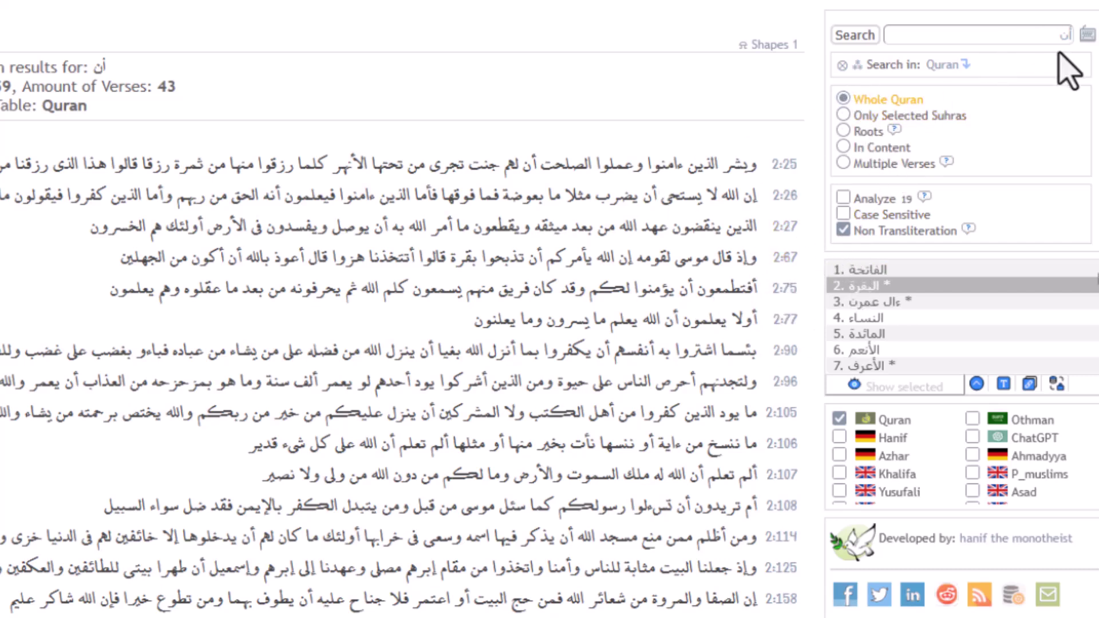
pyautogui.click(1052, 33)
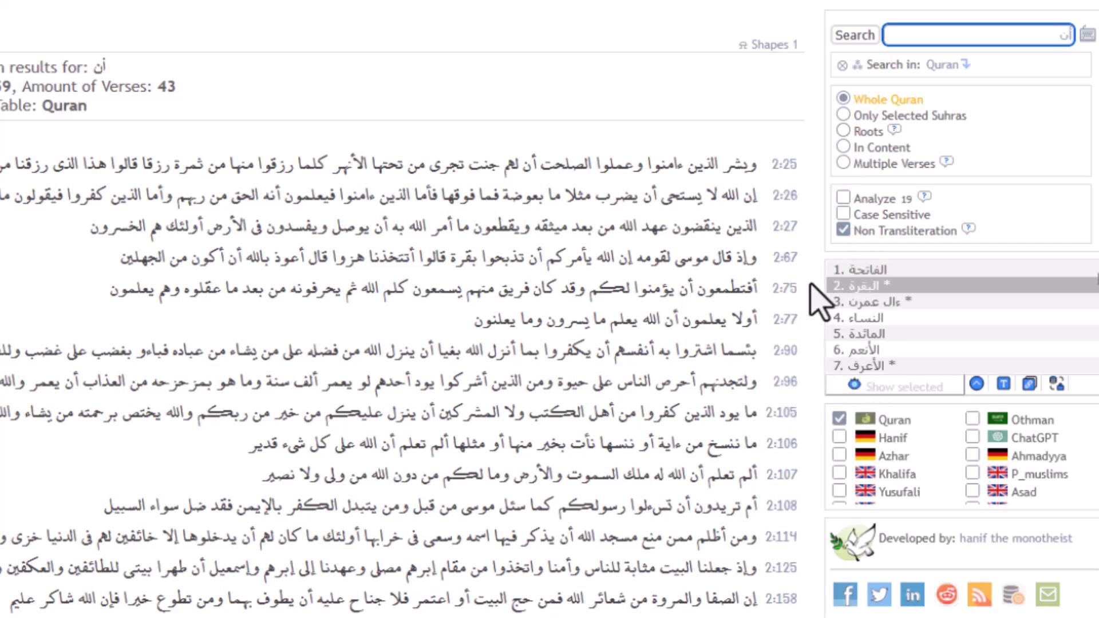
pyautogui.click(853, 35)
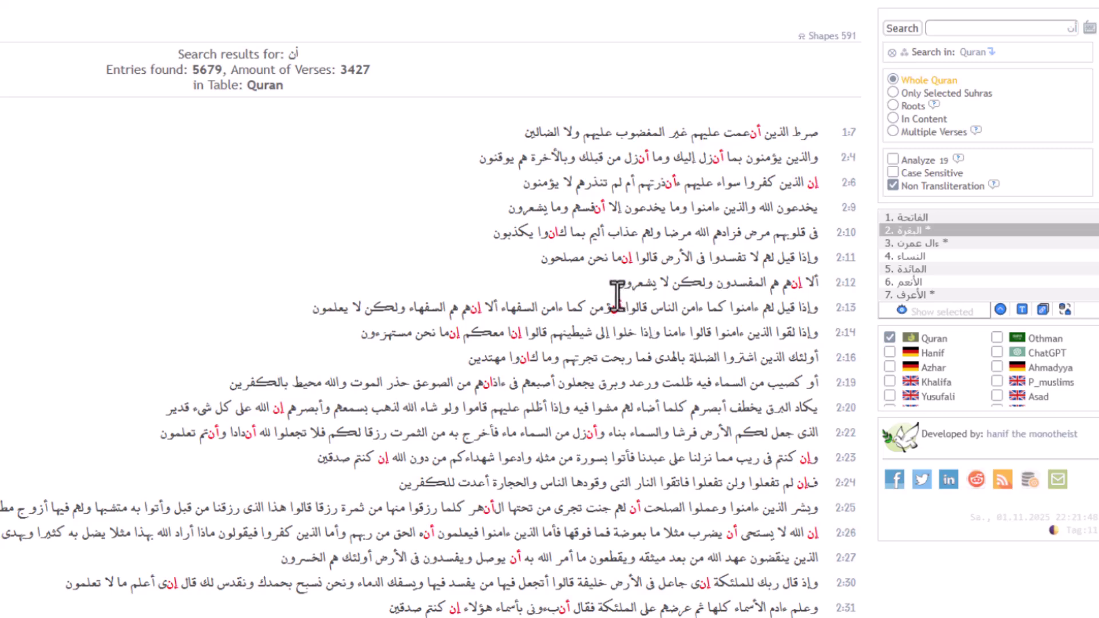
# Enable Analyze 19 for the أن search and examine the entries, verses and letters counts in the results table
pyautogui.click(894, 159)
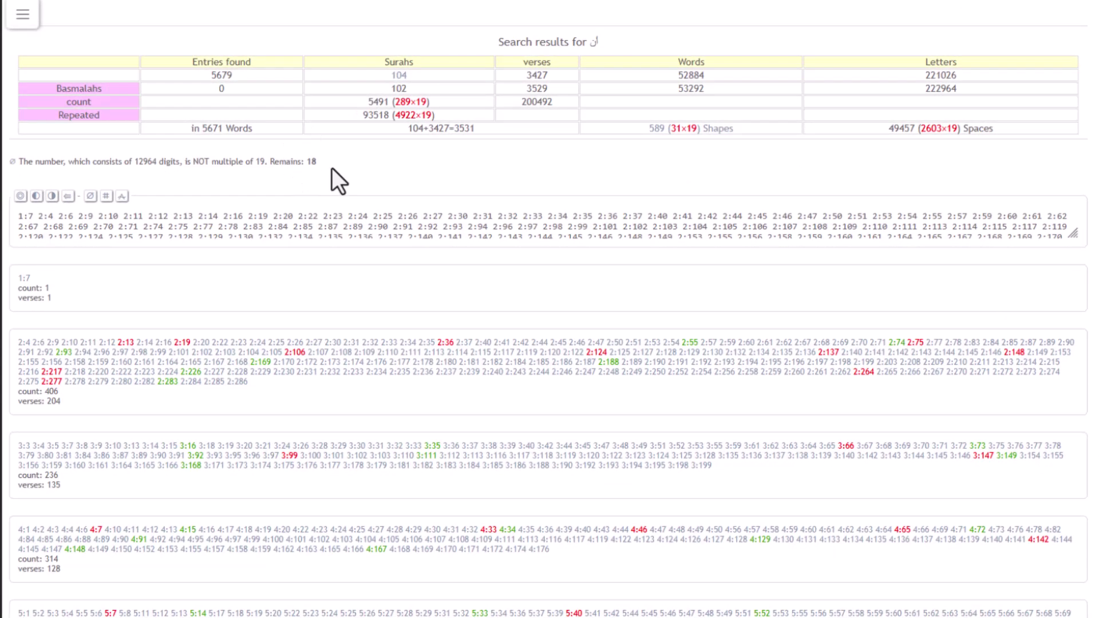
pyautogui.moveTo(242, 73); pyautogui.dragTo(203, 73)
pyautogui.click(246, 73)
pyautogui.doubleClick(527, 75)
pyautogui.click(562, 75)
pyautogui.click(920, 77)
pyautogui.click(941, 75)
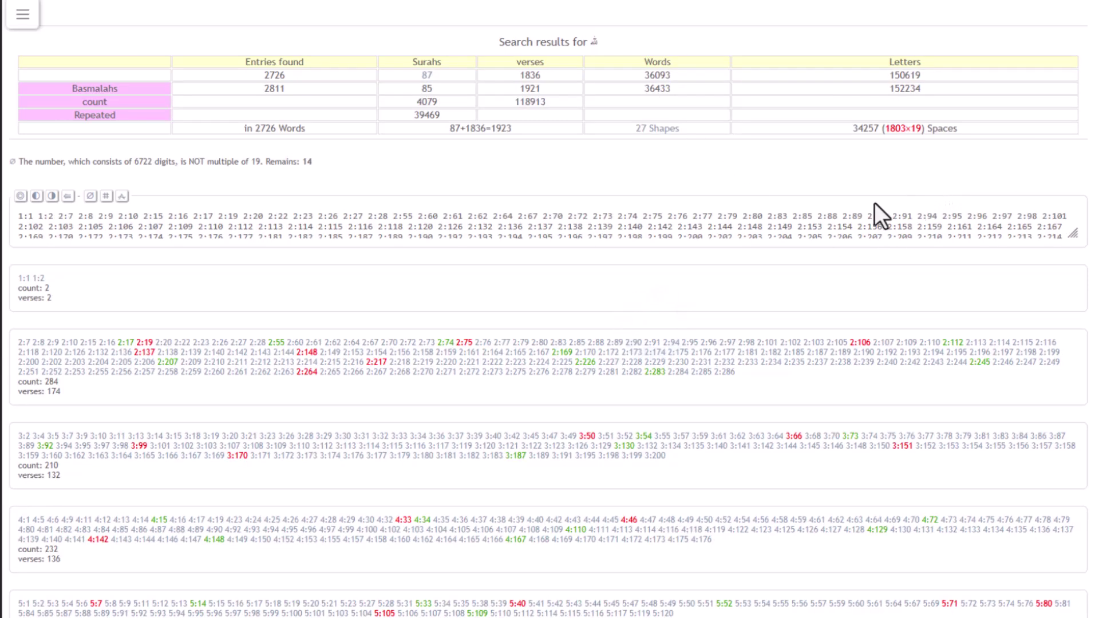
# Highlight the entries and surahs counts in the Basmalahs row and the verses count in the row above
pyautogui.moveTo(262, 88); pyautogui.dragTo(308, 88)
pyautogui.doubleClick(427, 89)
pyautogui.click(429, 87)
pyautogui.moveTo(544, 77); pyautogui.dragTo(518, 77)
# Open the list of word shapes and highlight اللهب, للهدى, ظلله, وظللهم and اللهو in it
pyautogui.click(658, 129)
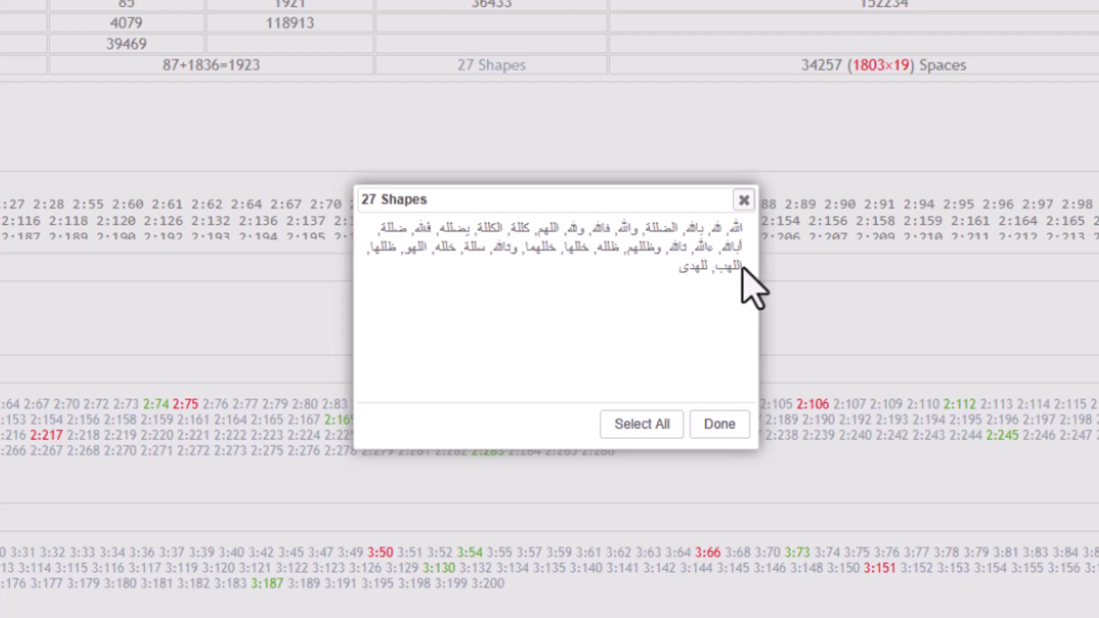
pyautogui.moveTo(742, 267); pyautogui.dragTo(715, 268)
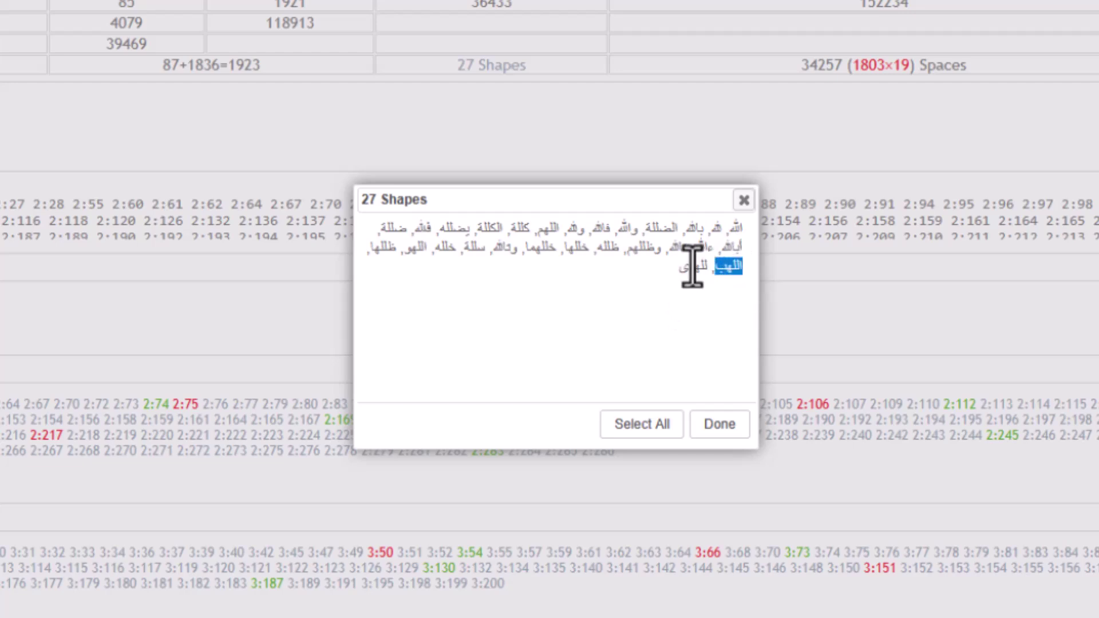
pyautogui.doubleClick(692, 266)
pyautogui.doubleClick(608, 247)
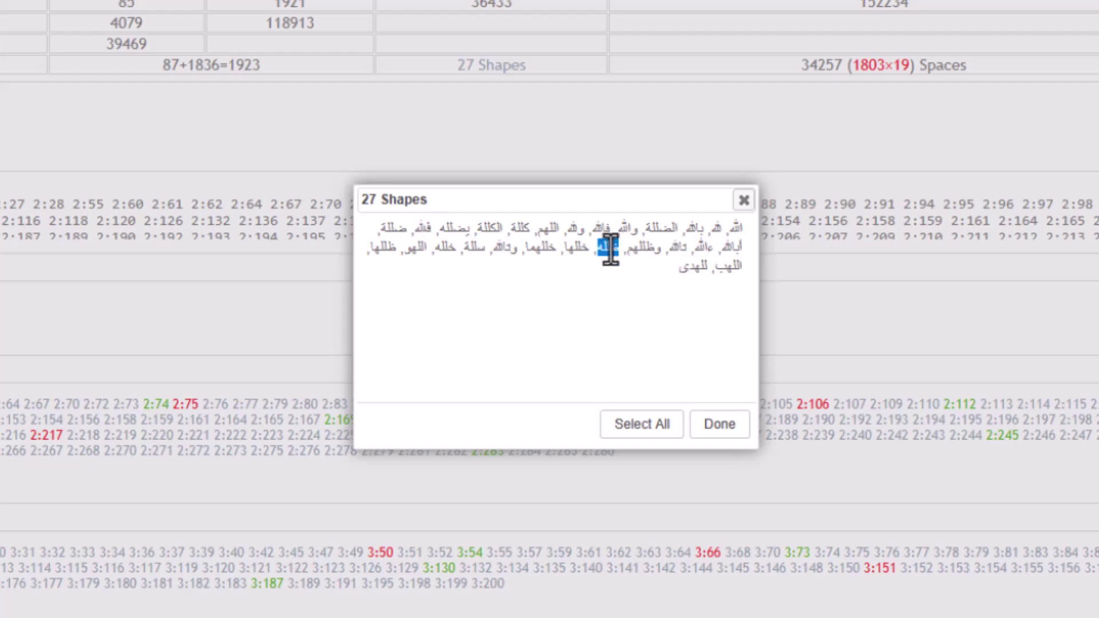
pyautogui.doubleClick(642, 251)
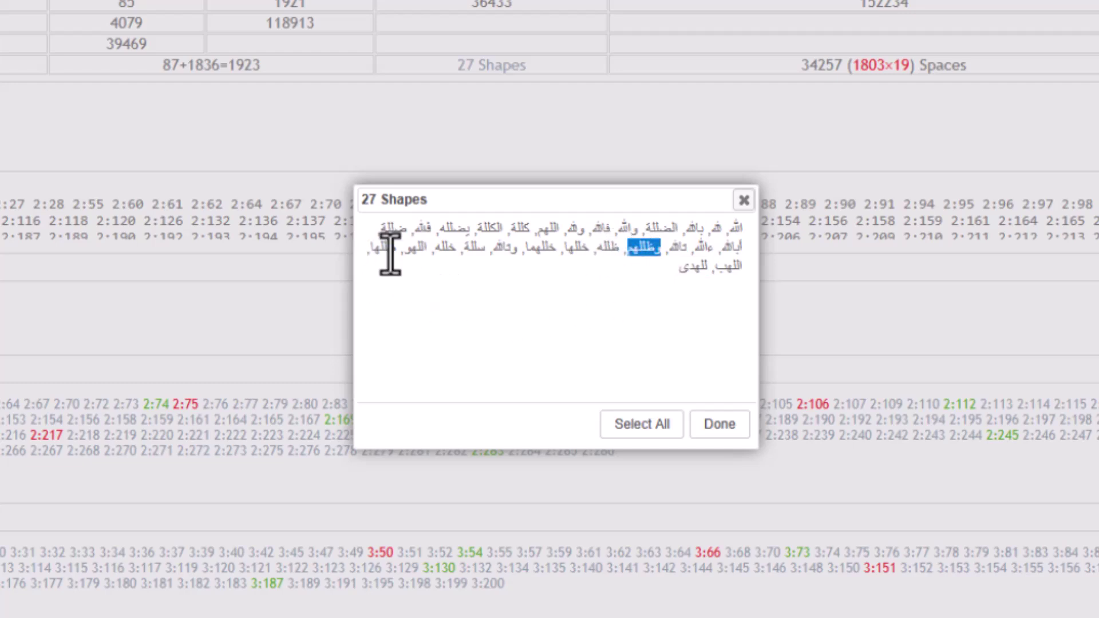
pyautogui.doubleClick(417, 249)
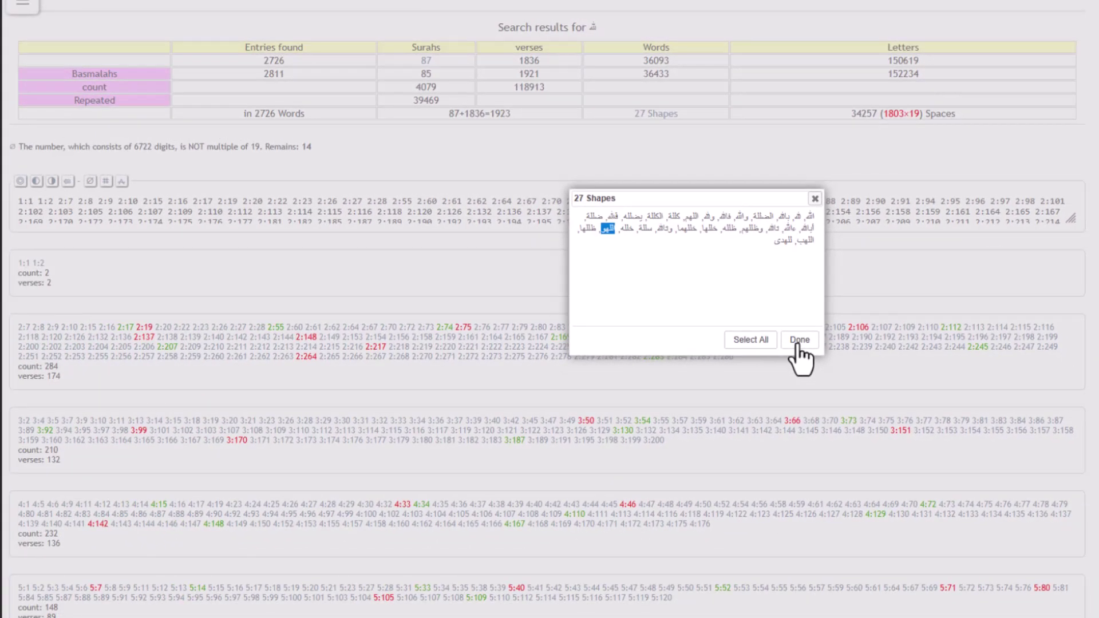
# Close the word shapes list and highlight the factor 19 beside the Spaces count in the results table
pyautogui.click(797, 342)
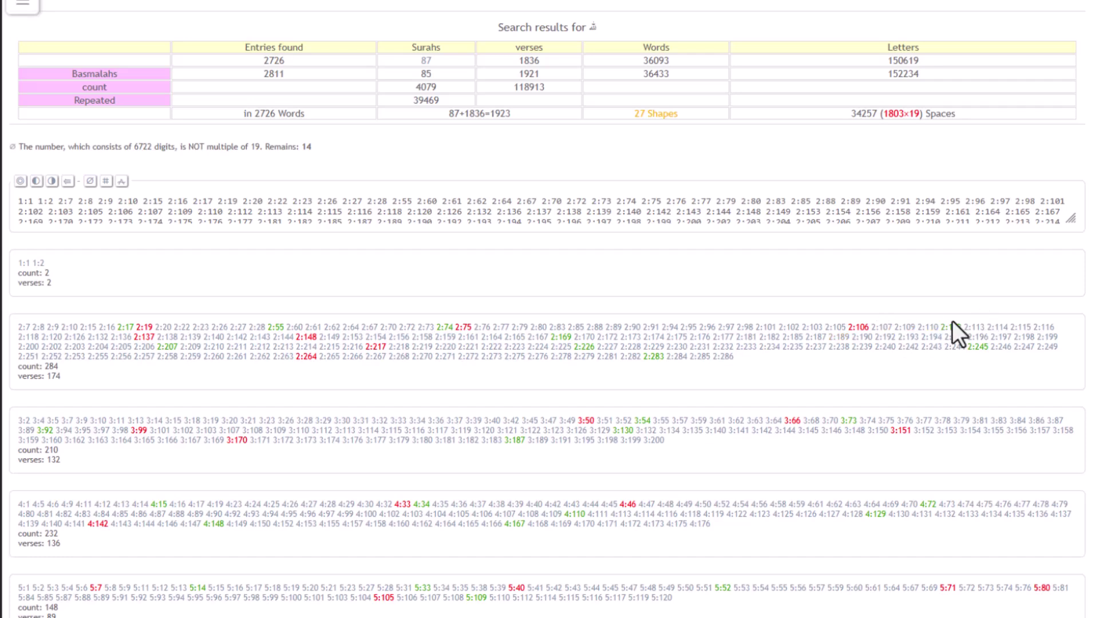
pyautogui.moveTo(962, 114); pyautogui.dragTo(926, 115)
pyautogui.doubleClick(914, 113)
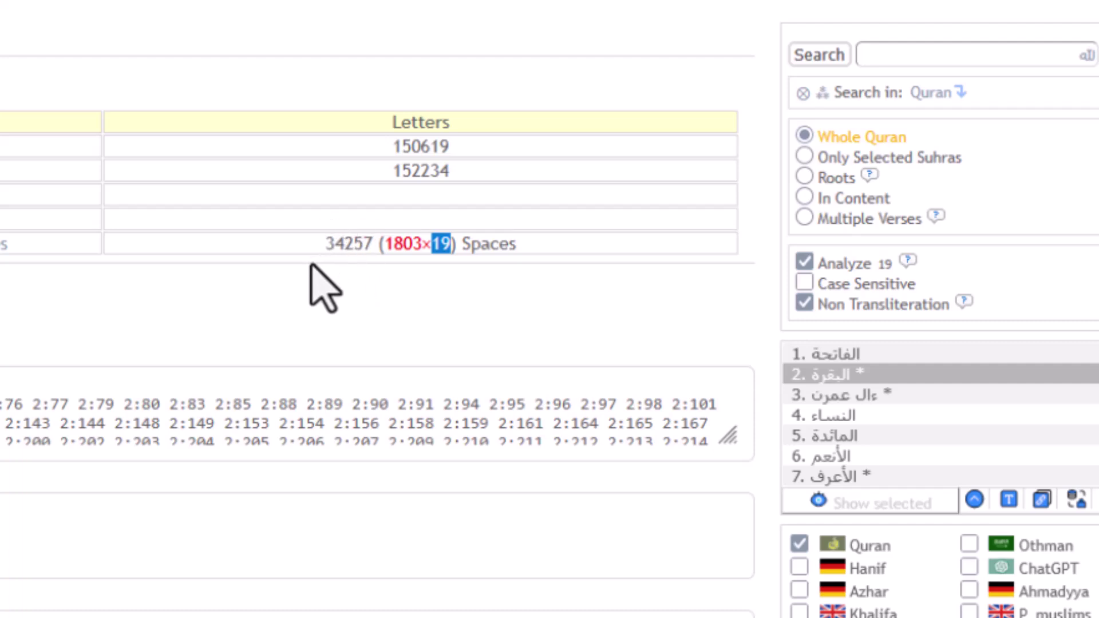
# Set the Analyze number to 7, rerun the search, and highlight the factor in the combined surahs and verses sum
pyautogui.doubleClick(885, 264)
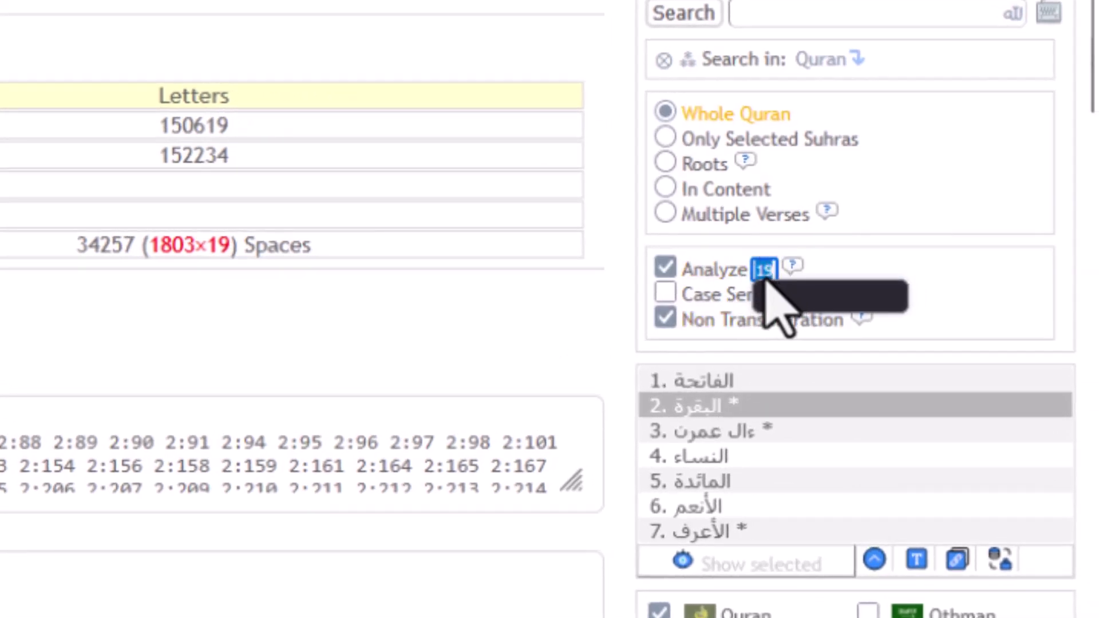
pyautogui.write('7')
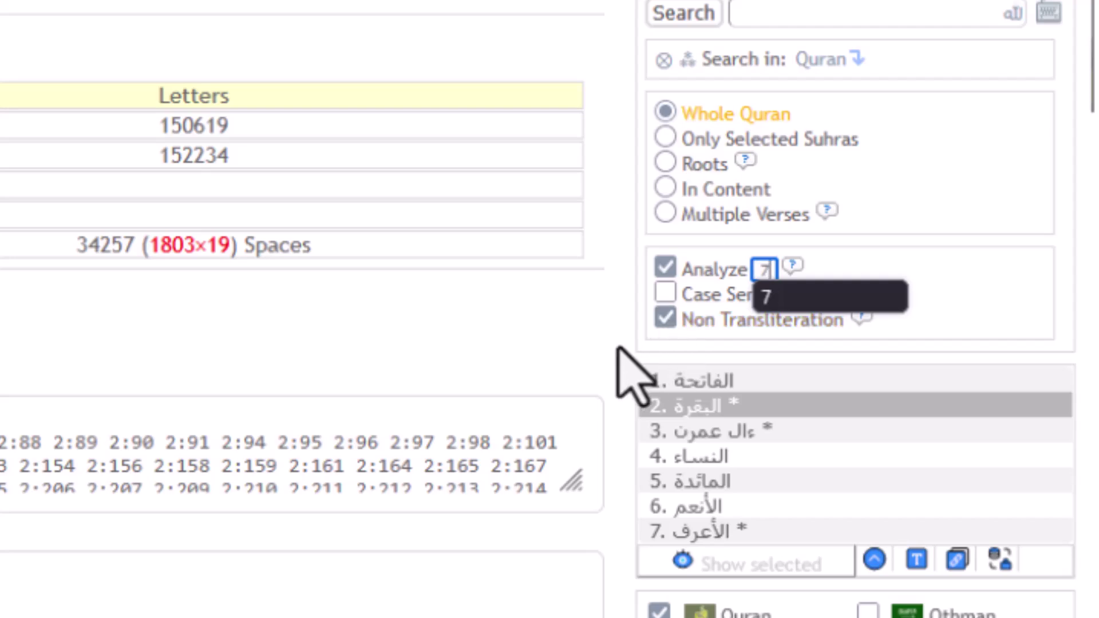
pyautogui.press('Return')
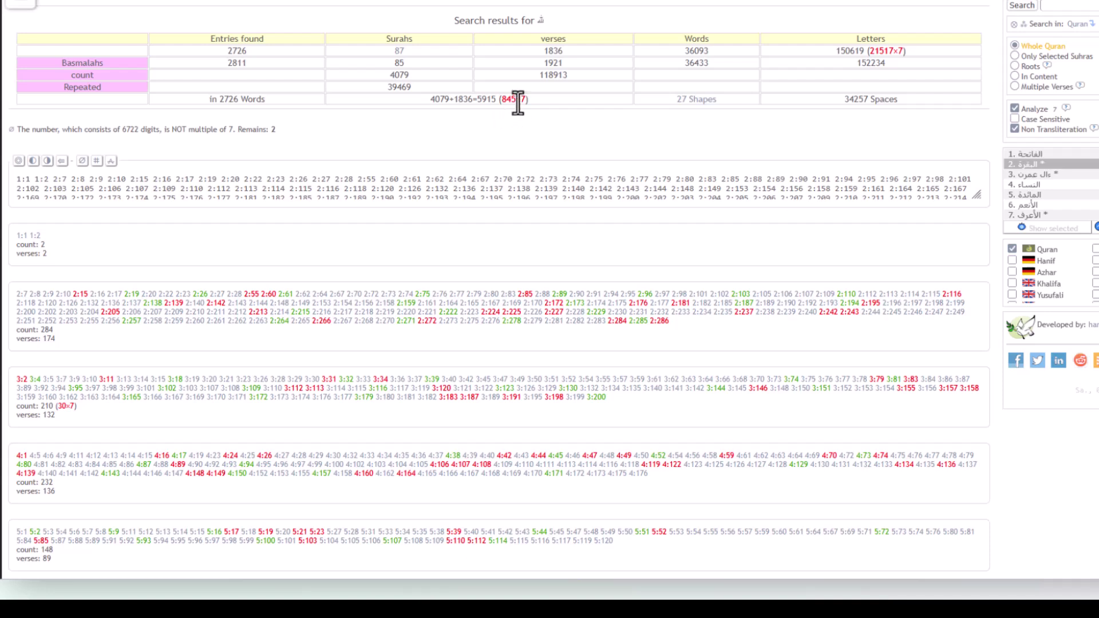
pyautogui.doubleClick(522, 99)
# Set the Analyze number to 19 without rerunning the search
pyautogui.doubleClick(1053, 109)
pyautogui.write('1')
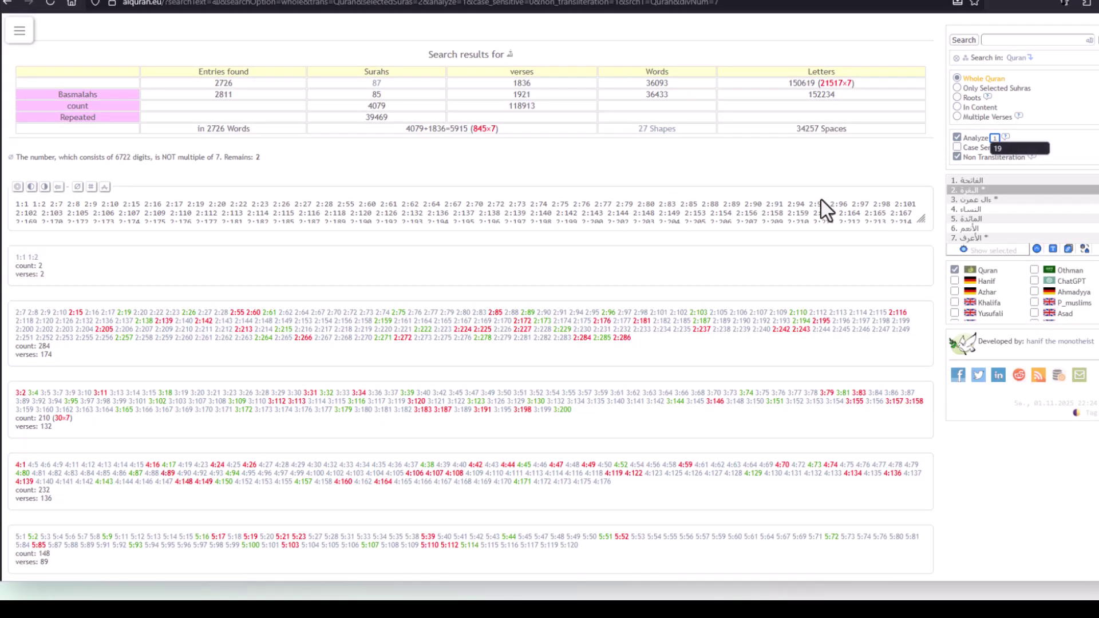
pyautogui.write('99')
pyautogui.click(891, 165)
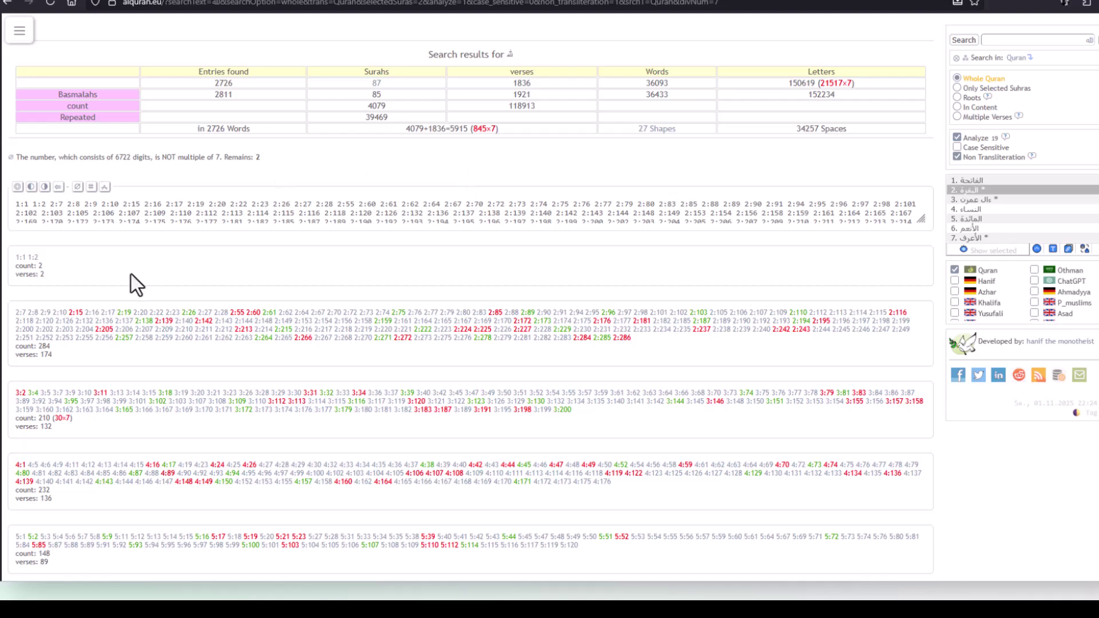
# Examine the coloured verse references in the per-surah lists and show the calculation hint for verse 2:61
pyautogui.scroll(-6, 163, 288)
pyautogui.scroll(5, 163, 292)
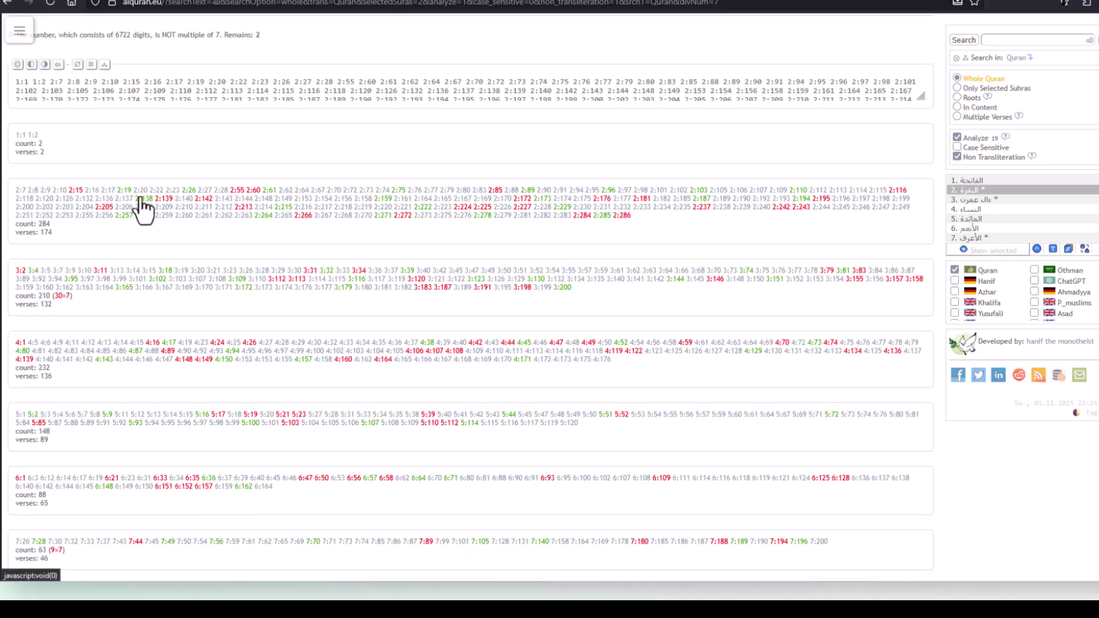
pyautogui.moveTo(268, 194)
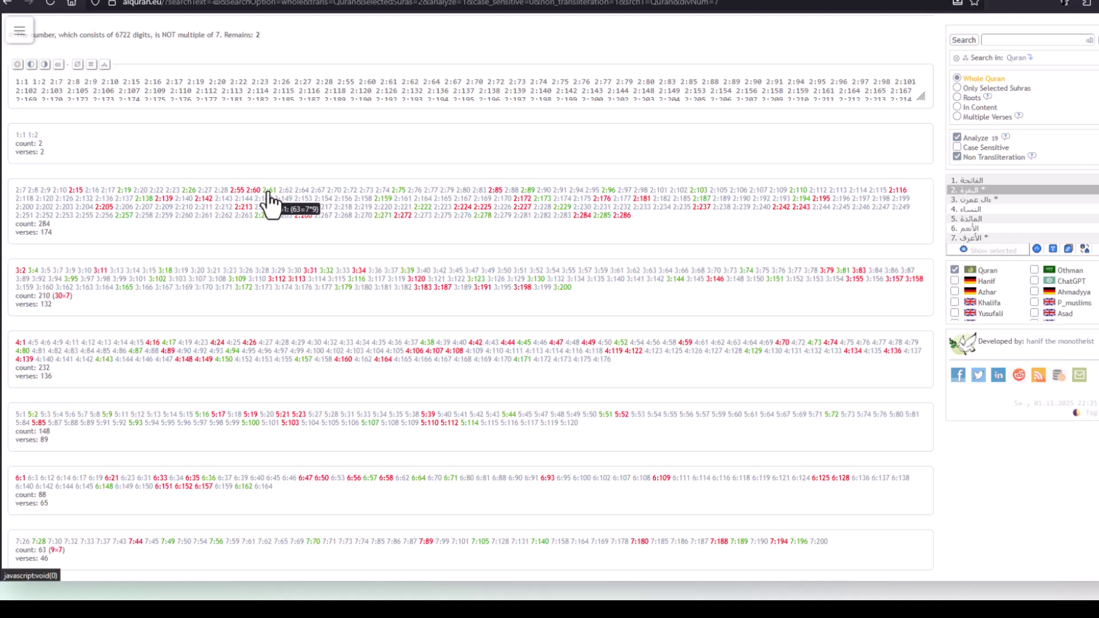